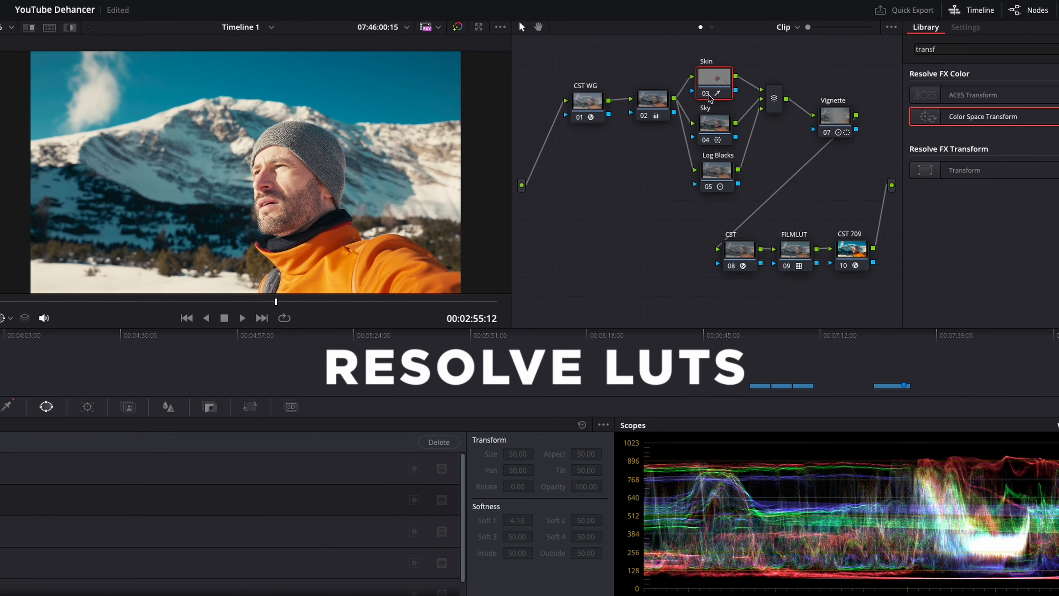
Step: Select the Skin node and toggle the highlight view to check its isolated area
click(710, 94)
key(shift+h)
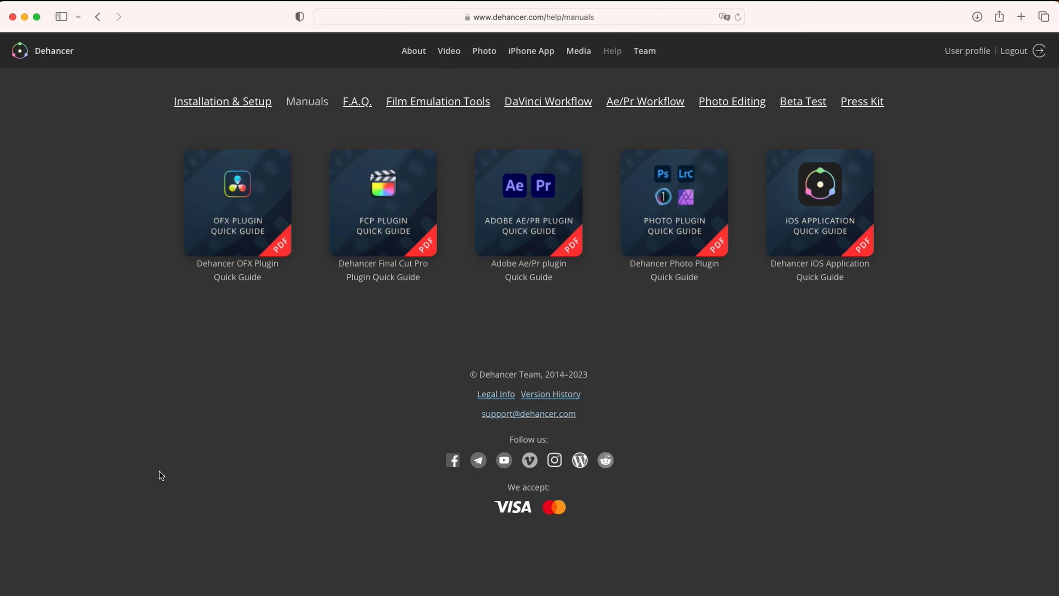
Step: Switch to the browser and read the Dehancer OFX Plugin Quick Guide from the manuals page
click(252, 223)
scroll(530, 321, down, 15)
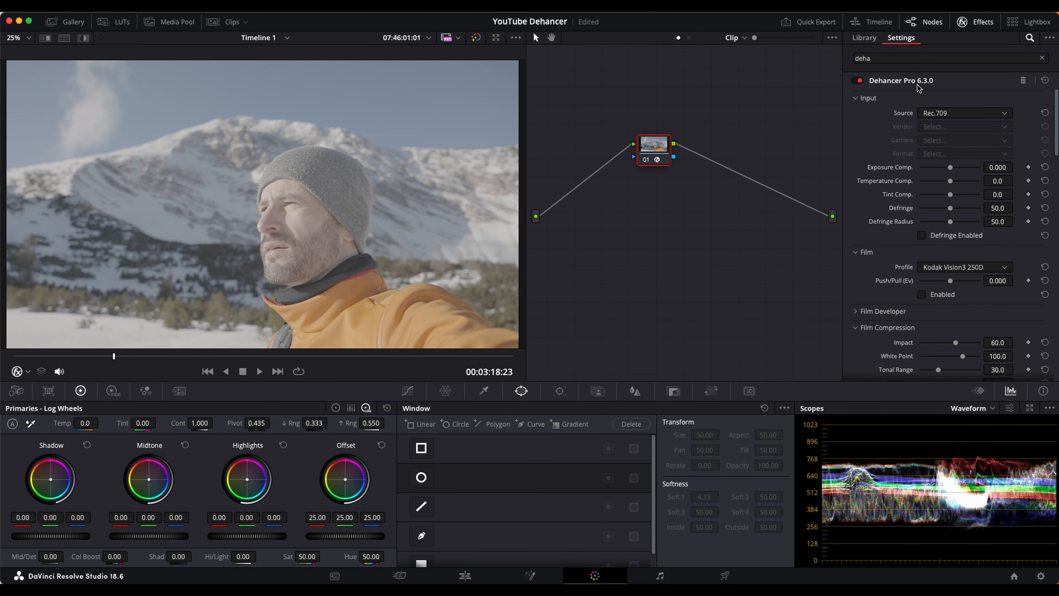
Step: Set the Dehancer input source to Choose Camera and the vendor to Sony
click(968, 114)
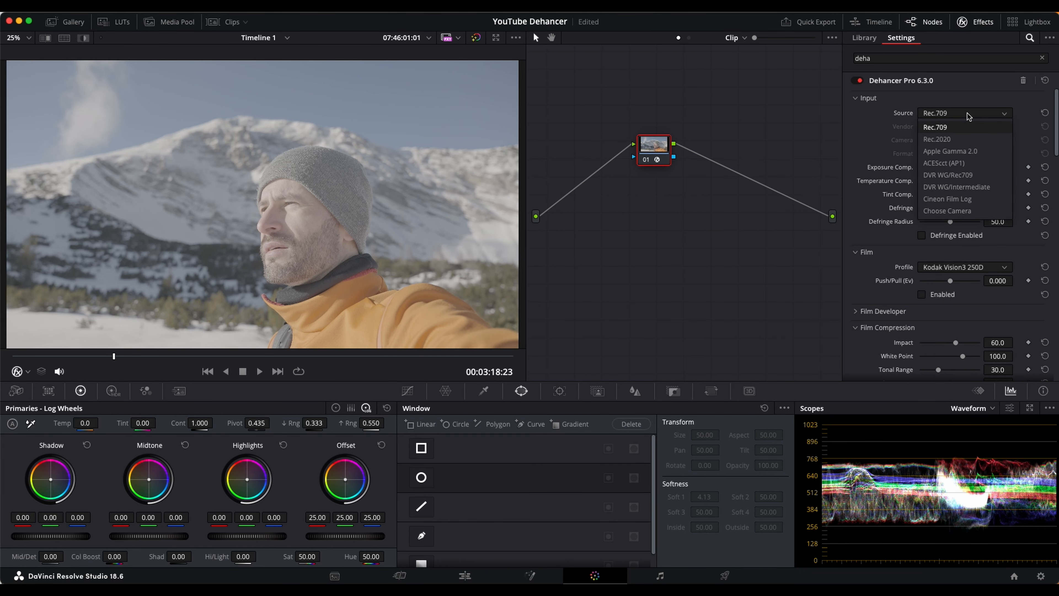
click(958, 211)
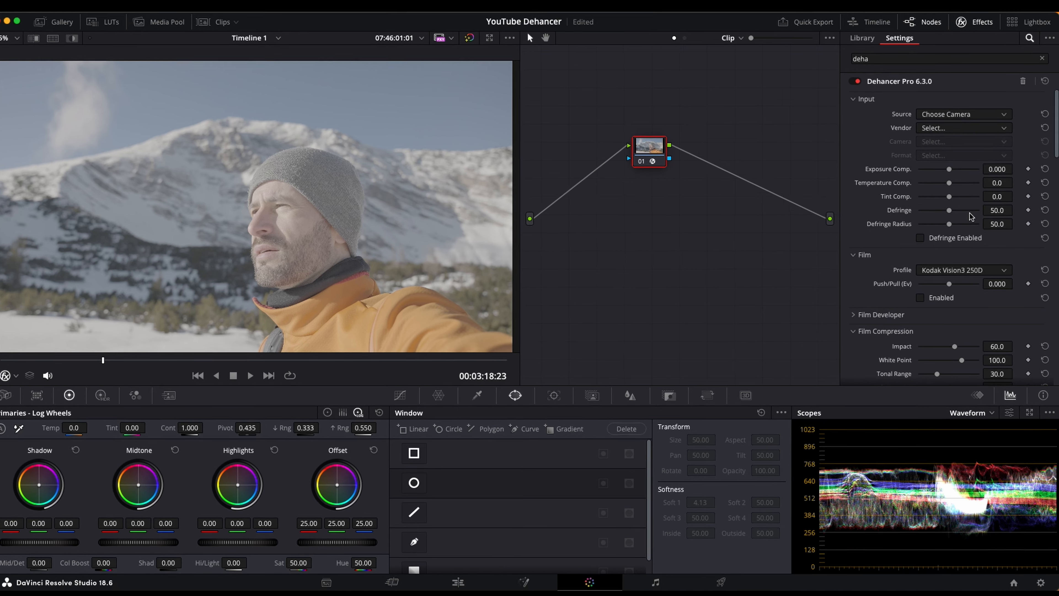
click(947, 182)
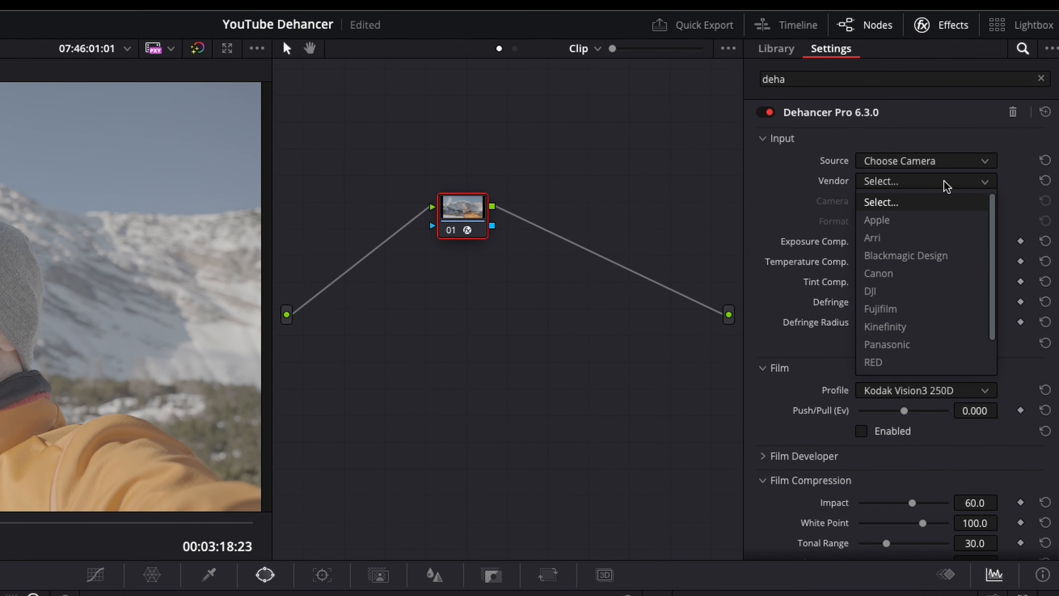
key(s)
key(s)
key(Return)
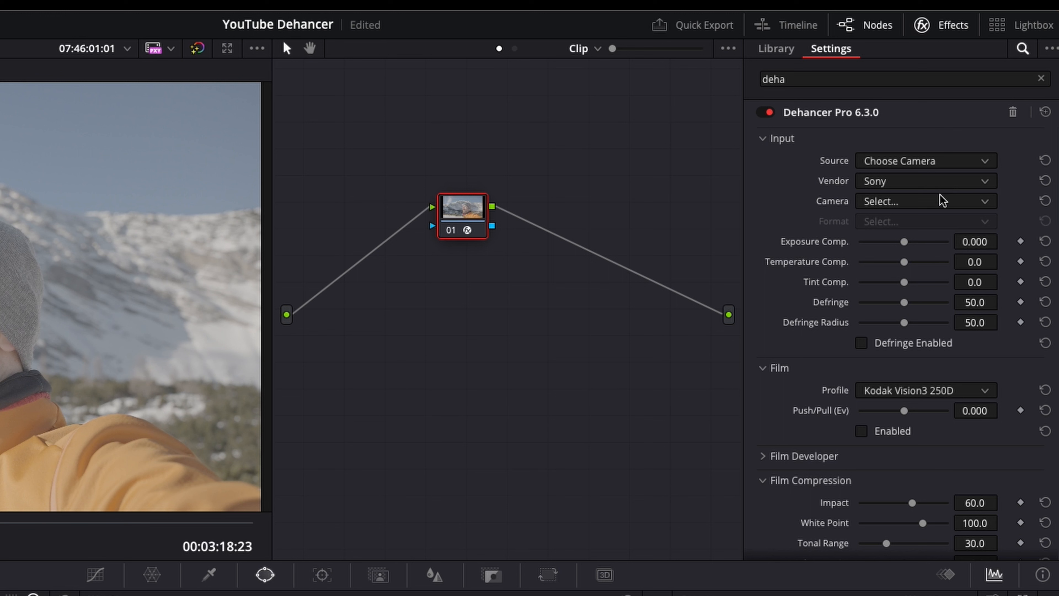
Step: Set the input camera to Alpha 7S III with the format S-Log3 S-Gamut3.Cine ISO 640
click(940, 202)
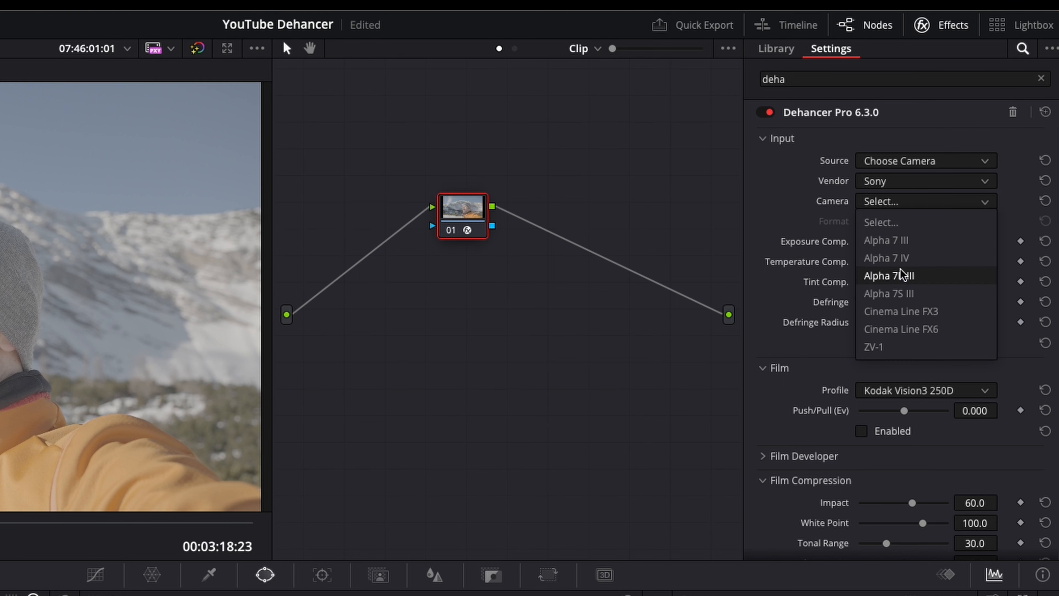
click(904, 294)
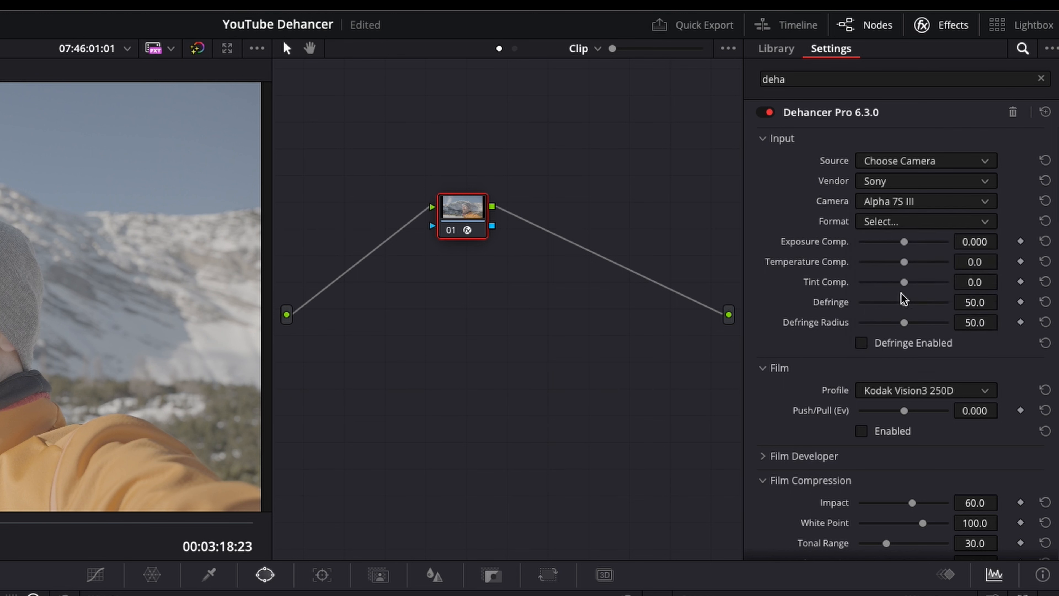
click(913, 221)
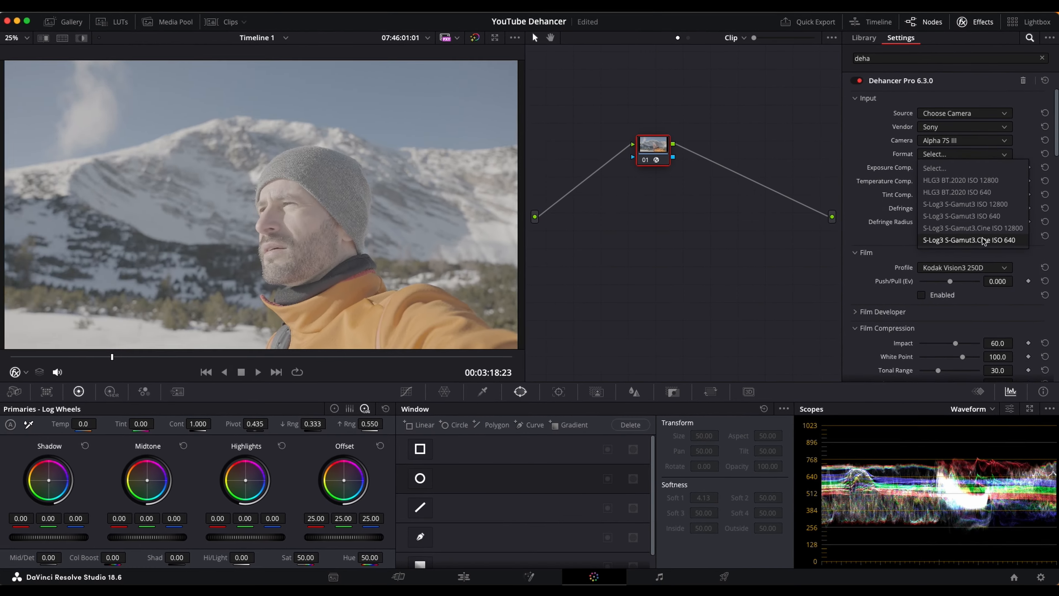
click(932, 349)
Step: Lower the exposure compensation to -1.458 and set the input source to Rec.709
drag(950, 167, 936, 167)
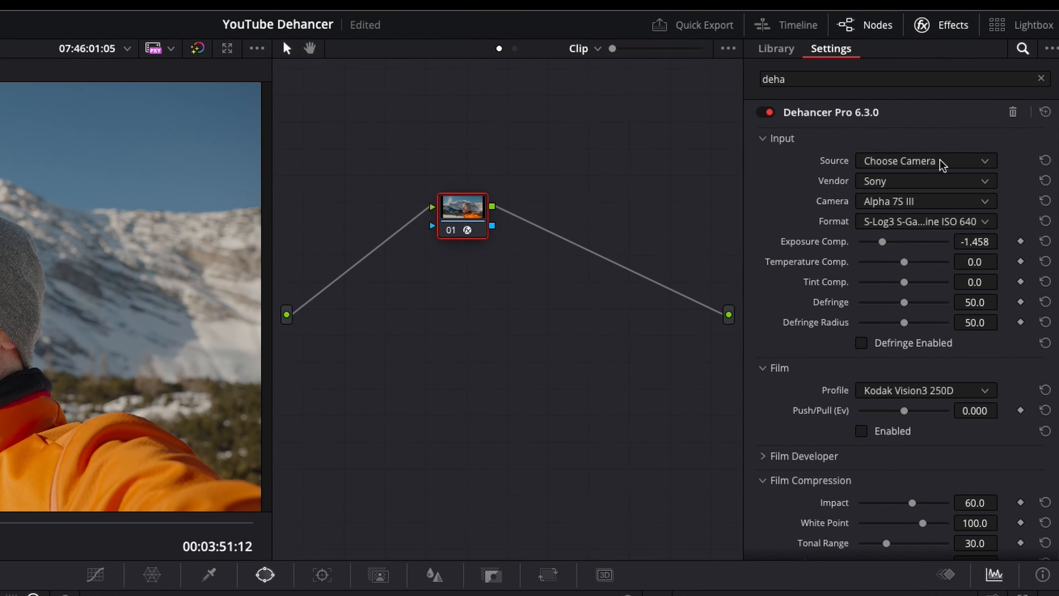
click(975, 113)
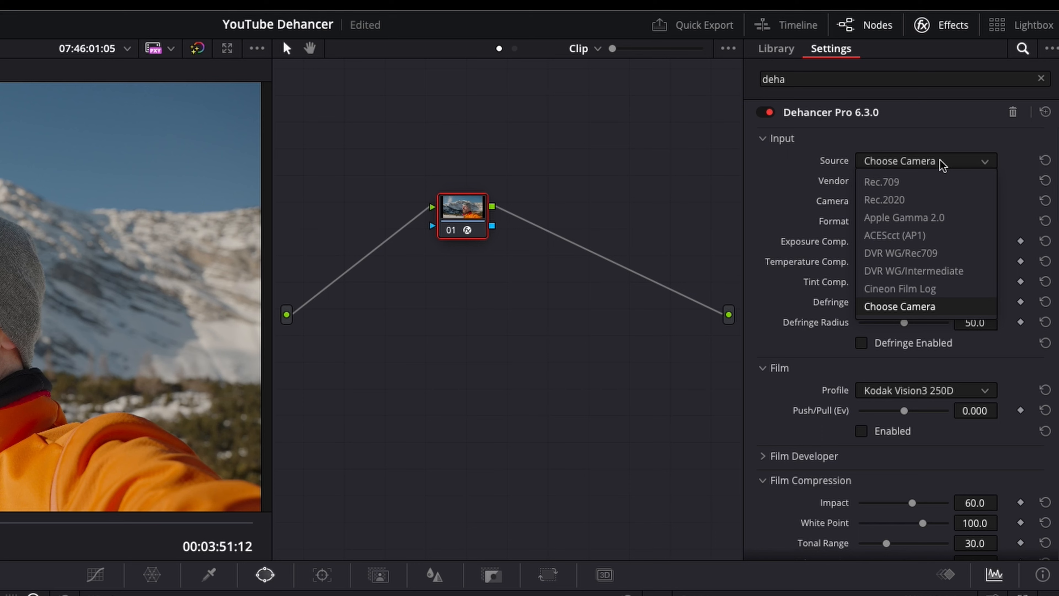
click(934, 180)
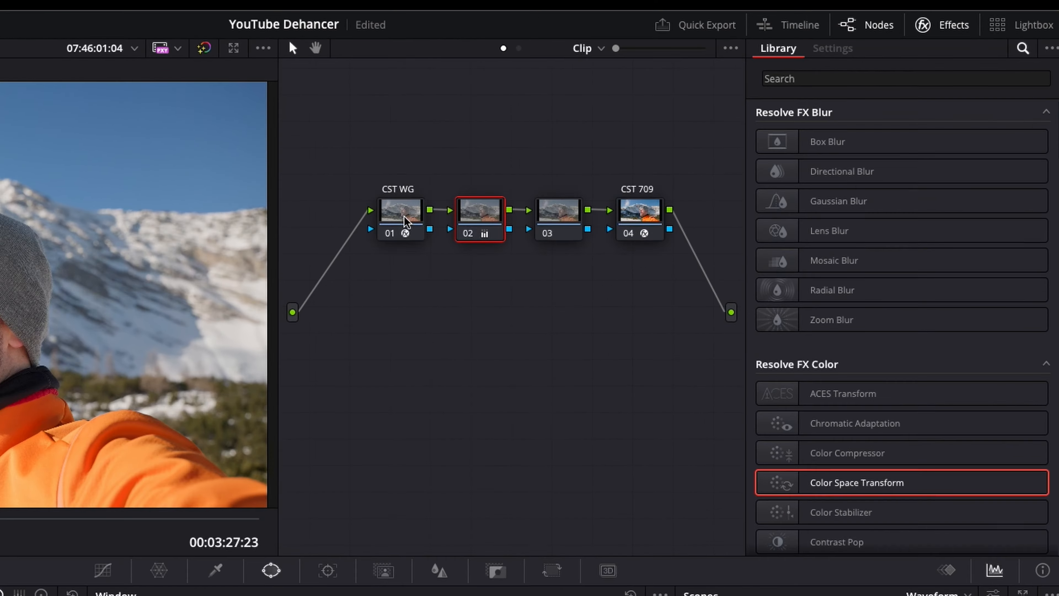
Step: Examine the Color Space Transform settings of the CST WG node and the CST 709 node
click(611, 155)
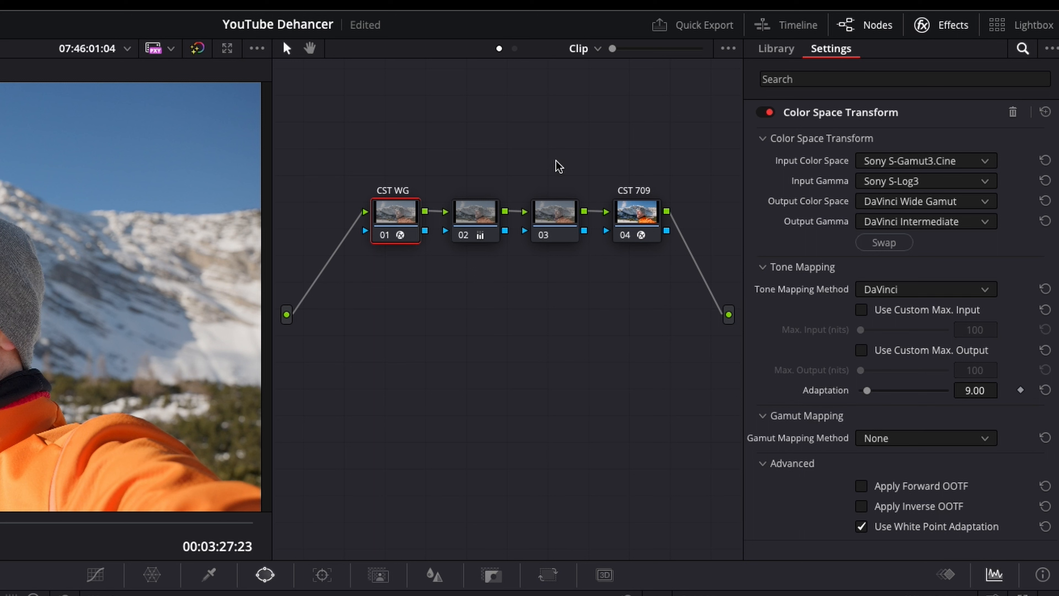
click(644, 213)
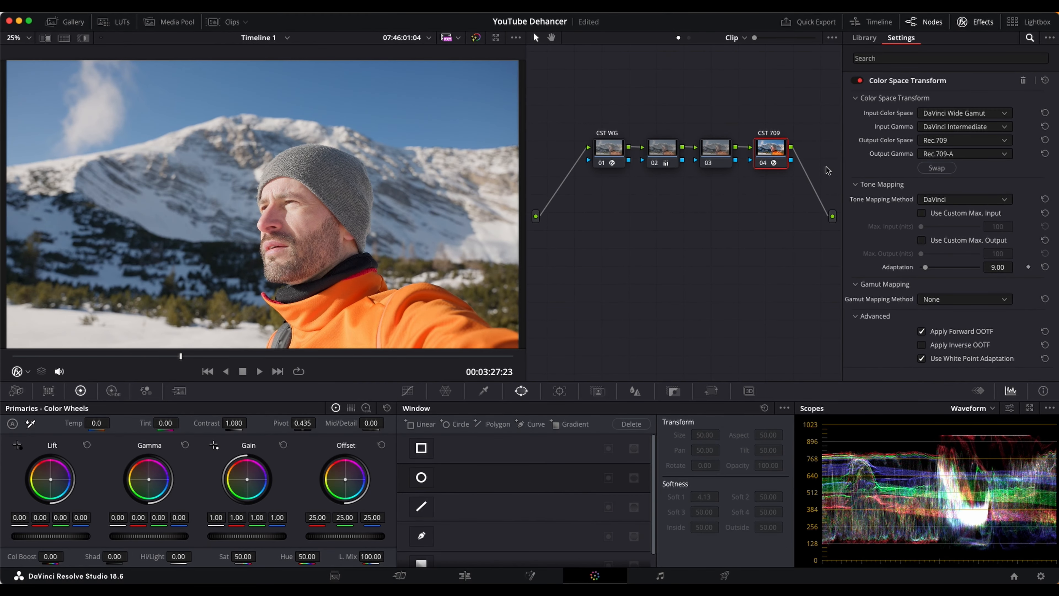
Step: Try different overall gain levels on node 02 between the two color space transforms
click(668, 154)
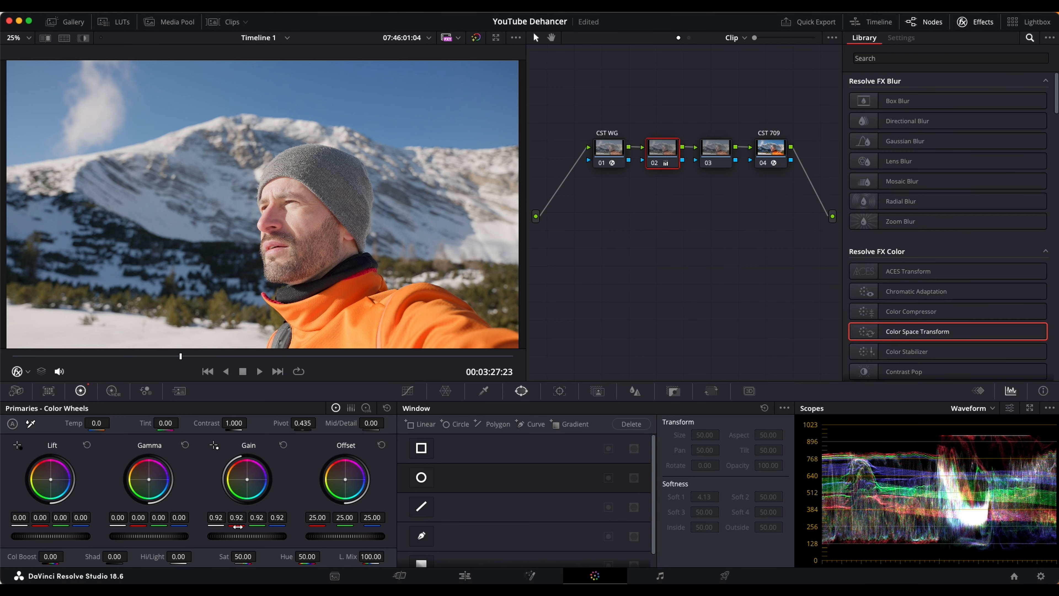
drag(243, 539, 291, 539)
Step: Load version 4, check its CST 709 transform settings and adjust the overall gain on the node after it
key(super+n)
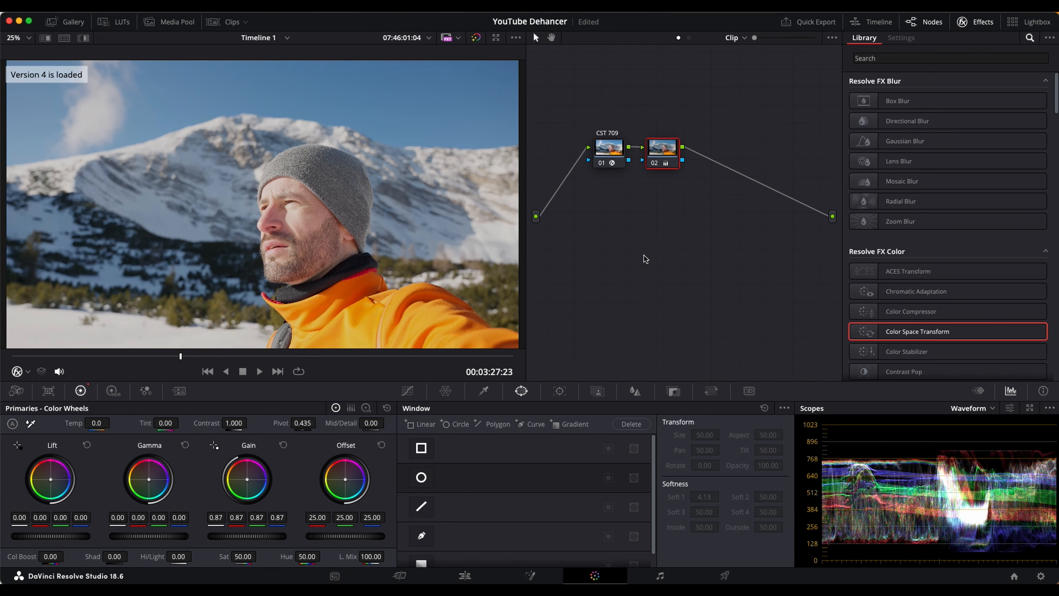
click(621, 151)
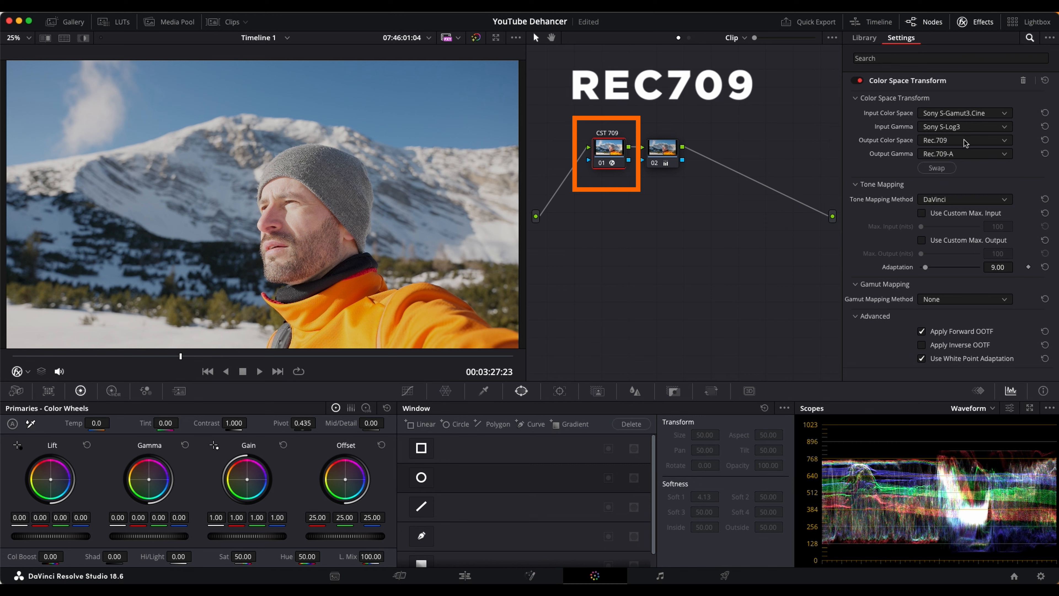
click(663, 151)
drag(245, 538, 266, 538)
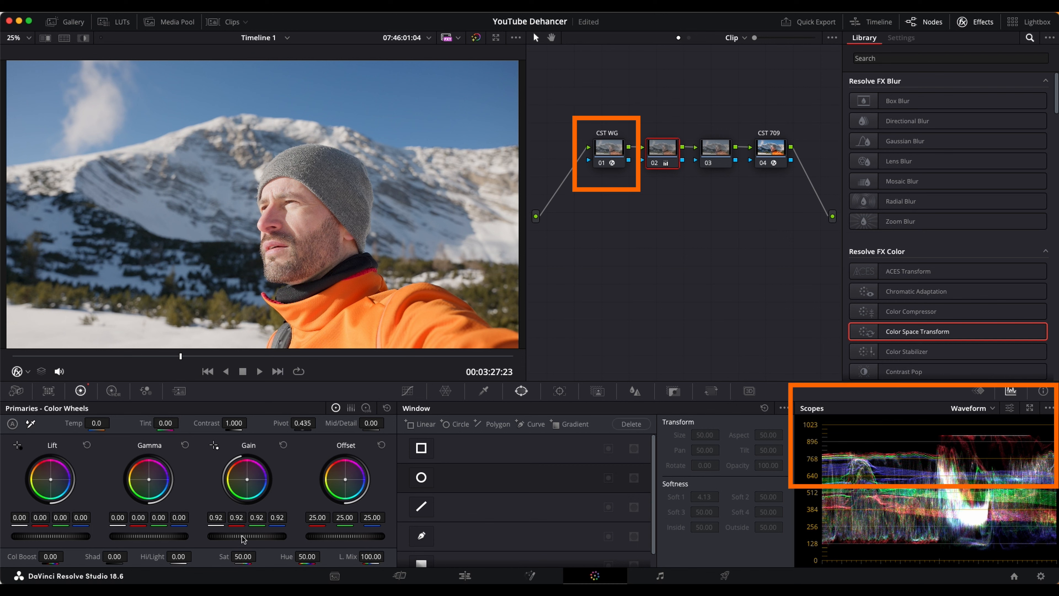
Step: Set the overall gain of node 02 to 0.99 in the version with the CST WG node
mouse_move(241, 535)
mouse_down()
mouse_move(258, 535)
mouse_move(246, 536)
mouse_up()
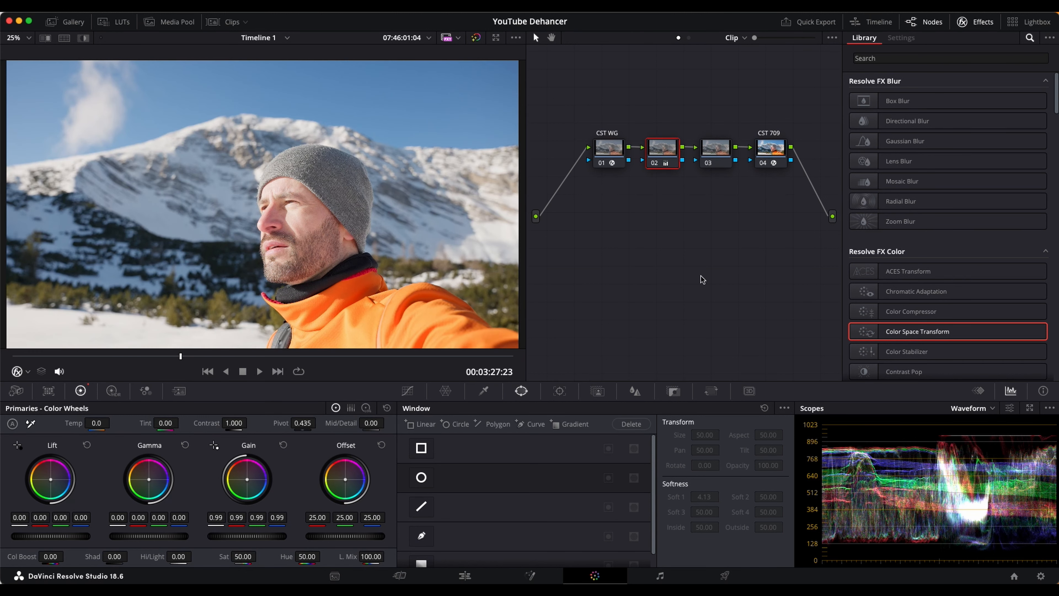
Step: Add a serial node after CST 709, place it beneath that node and apply the Dehancer Pro 6.3.0 effect to it
click(767, 154)
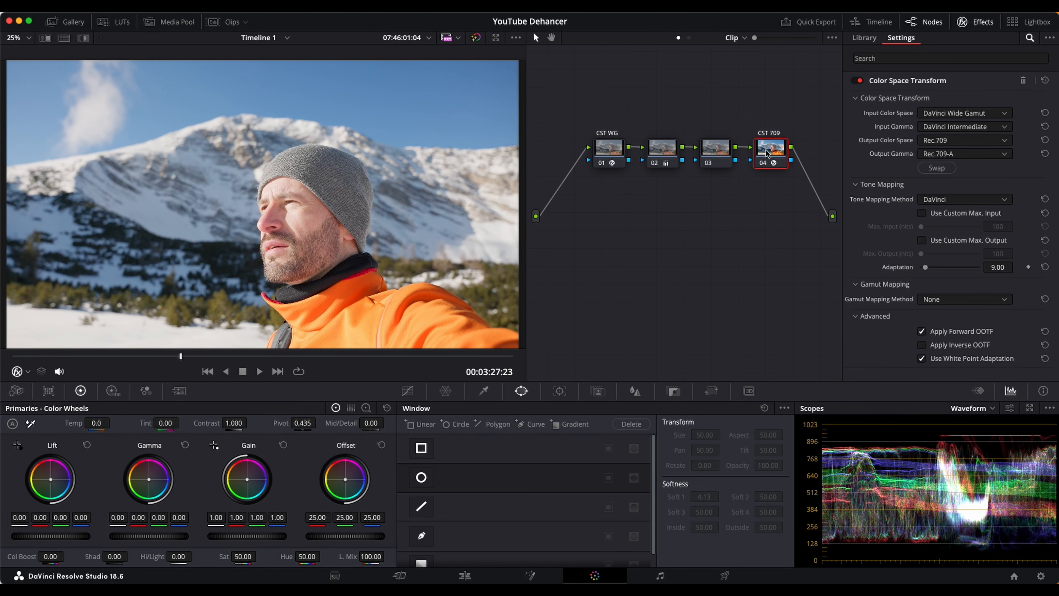
key(alt+s)
drag(554, 197, 779, 222)
click(905, 58)
text(deha)
drag(917, 150, 786, 224)
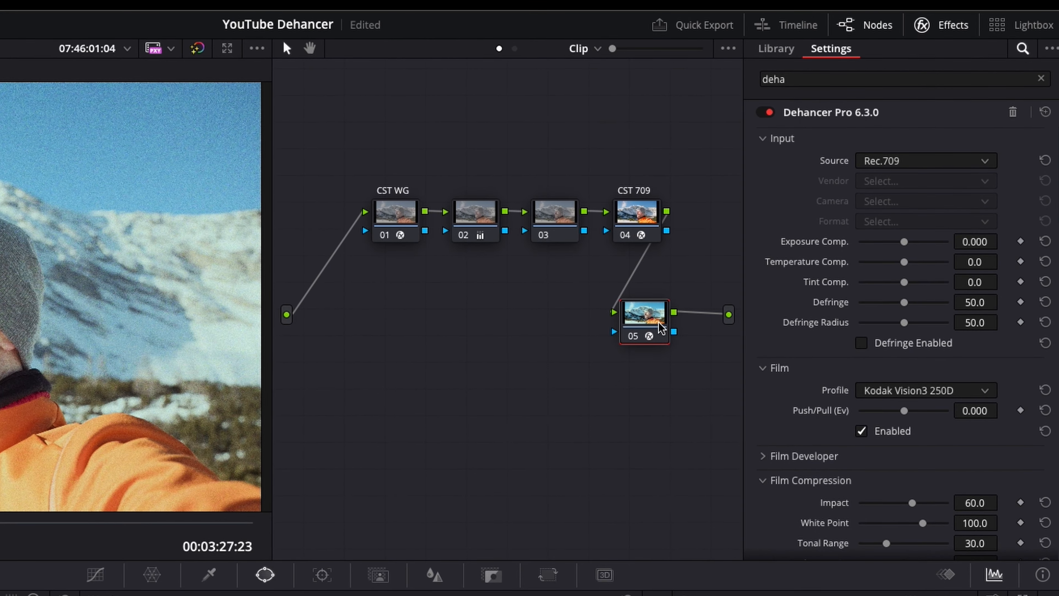
Step: Collapse the Dehancer setting groups and disable Film Grain
click(779, 144)
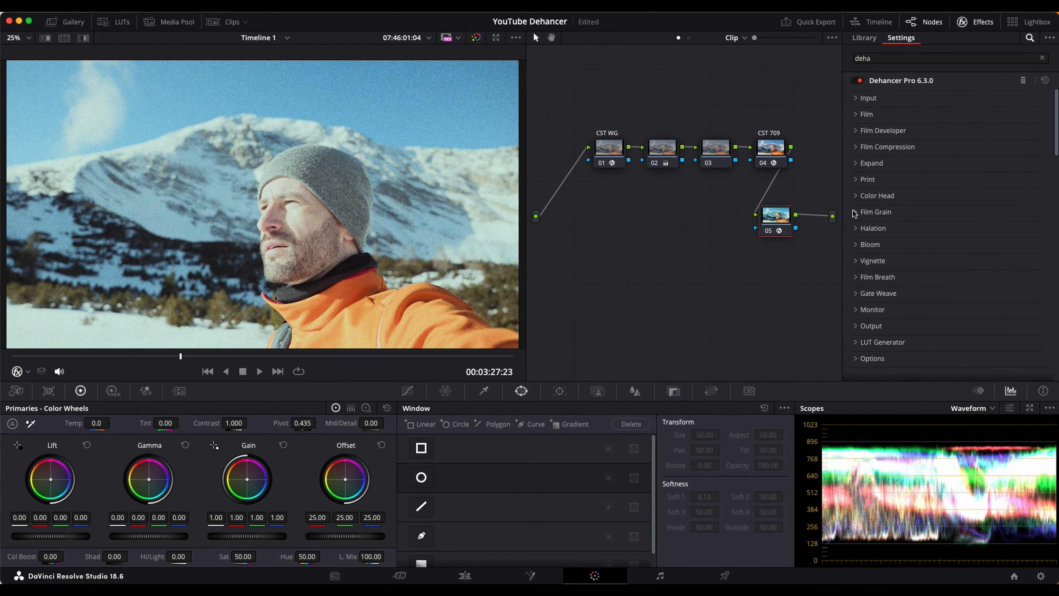
click(765, 309)
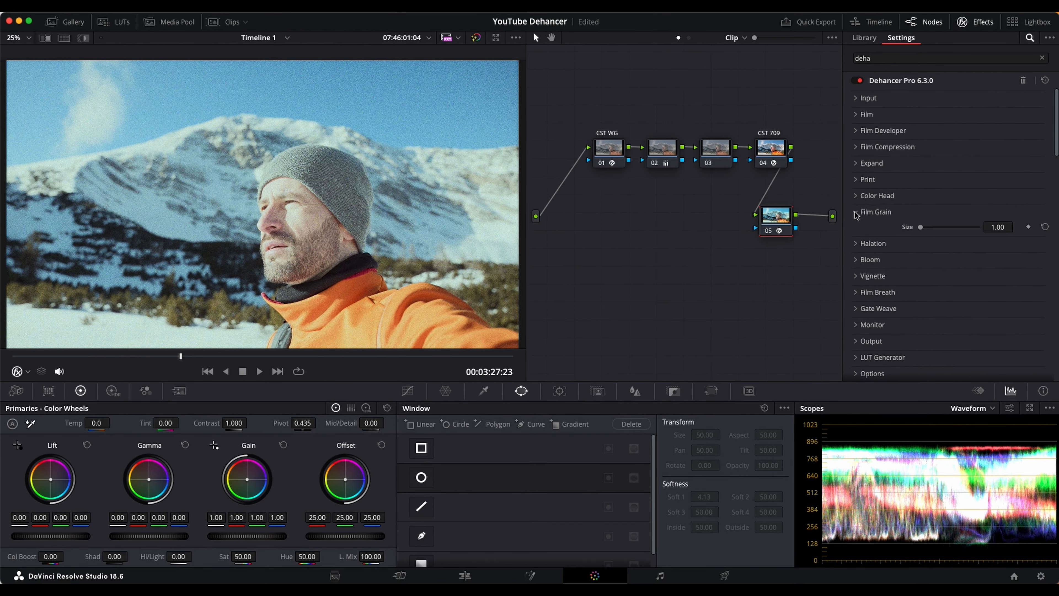
click(921, 350)
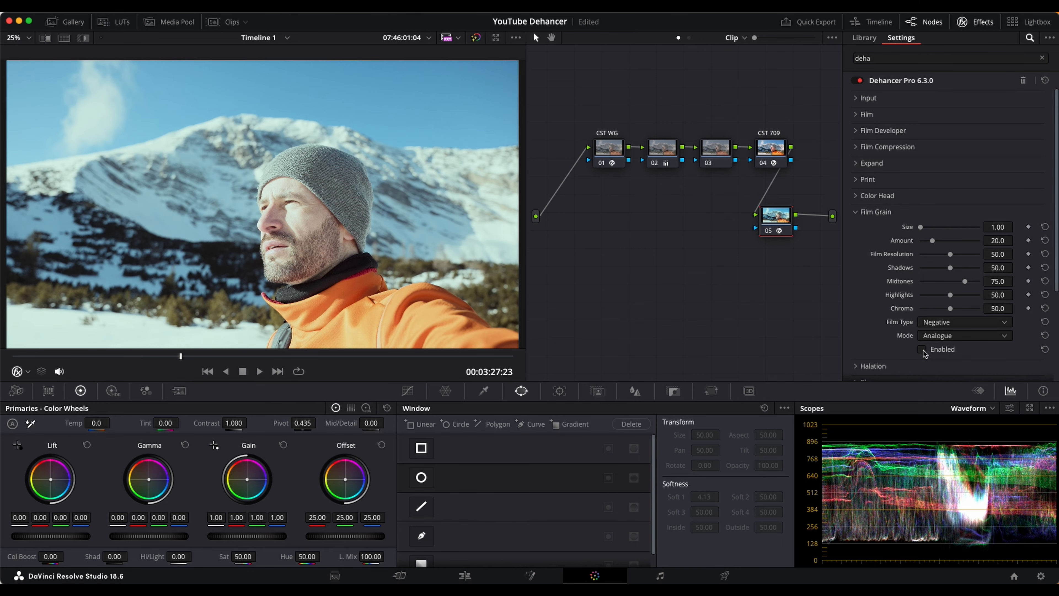
click(876, 211)
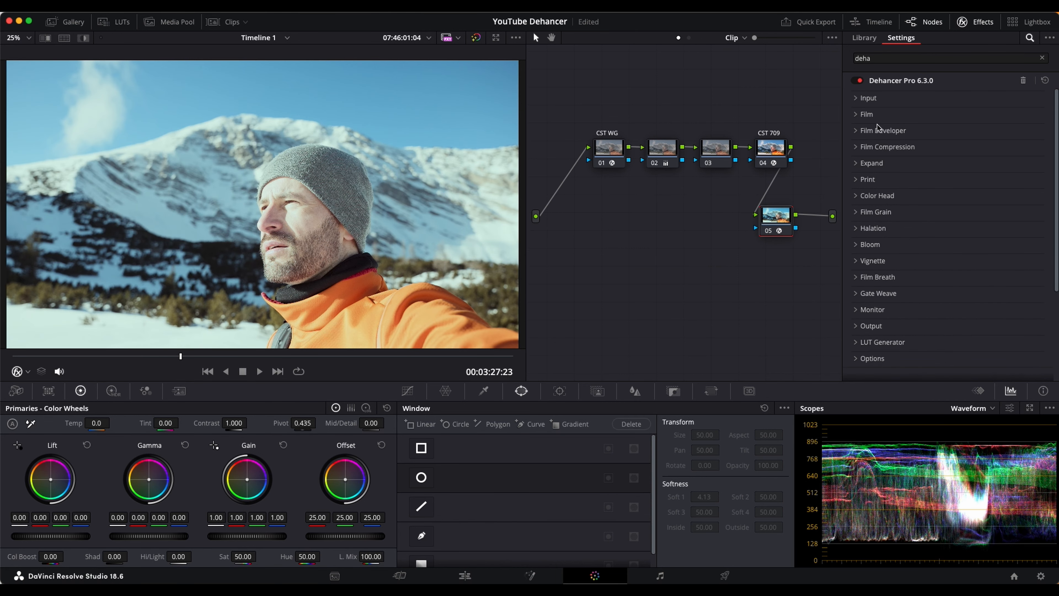
Step: Expand the Dehancer setting groups again and disable Film, Film Developer and Expand
click(857, 100)
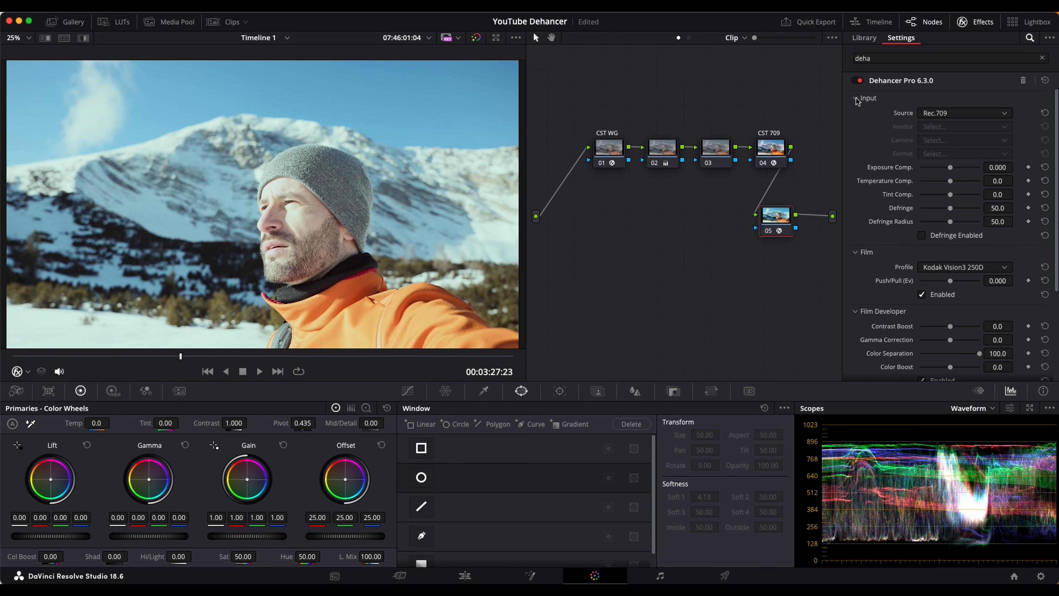
click(922, 295)
scroll(923, 296, down, 5)
click(922, 253)
scroll(922, 254, down, 4)
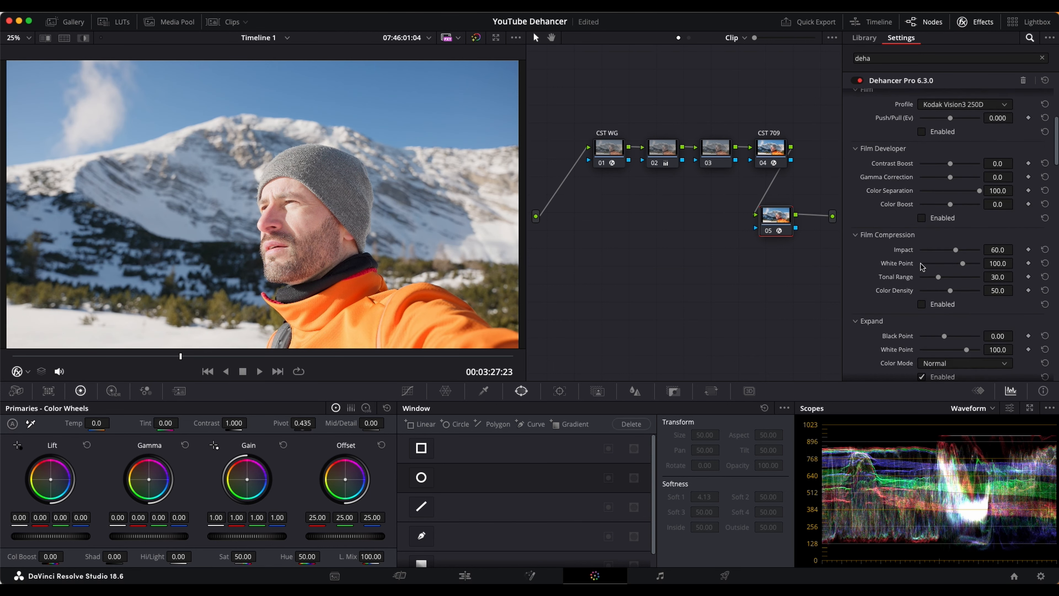
click(922, 320)
scroll(922, 322, down, 10)
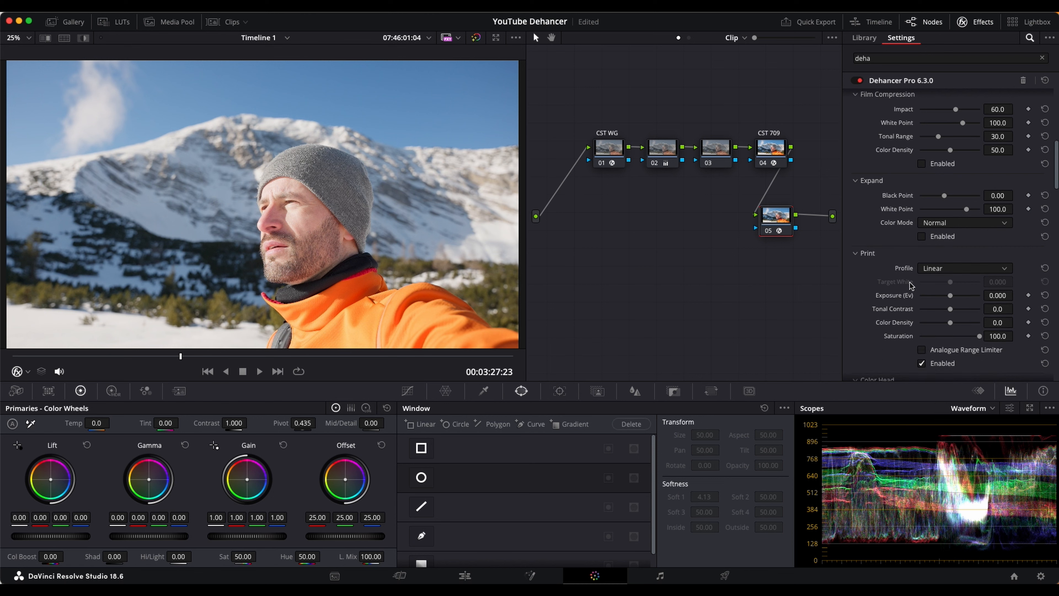
Step: Choose the Kodak Vision3 250D film profile and enable the Film group
scroll(924, 216, up, 15)
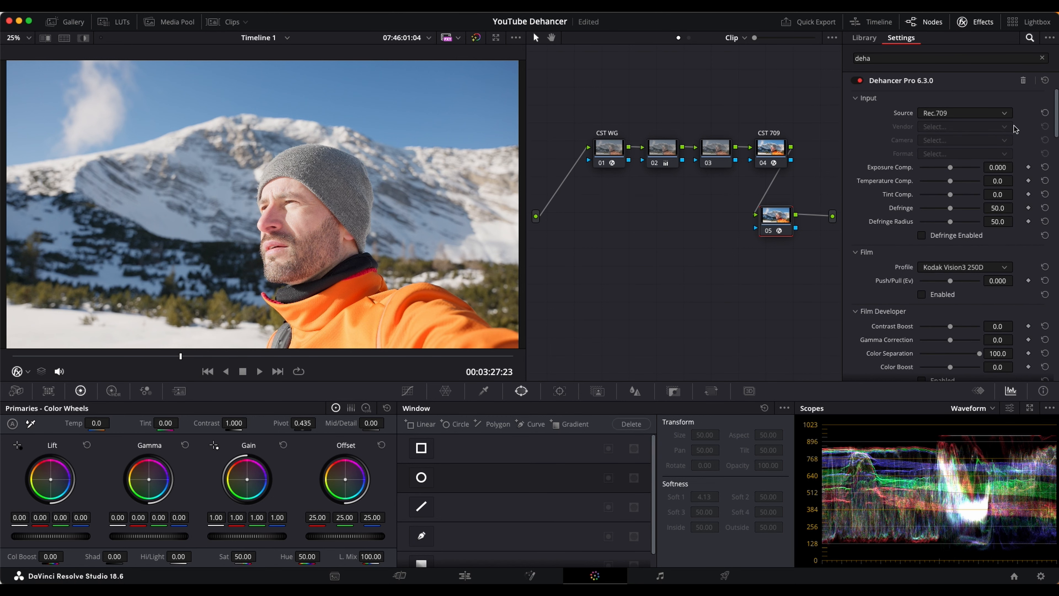
click(992, 267)
scroll(997, 365, down, 1)
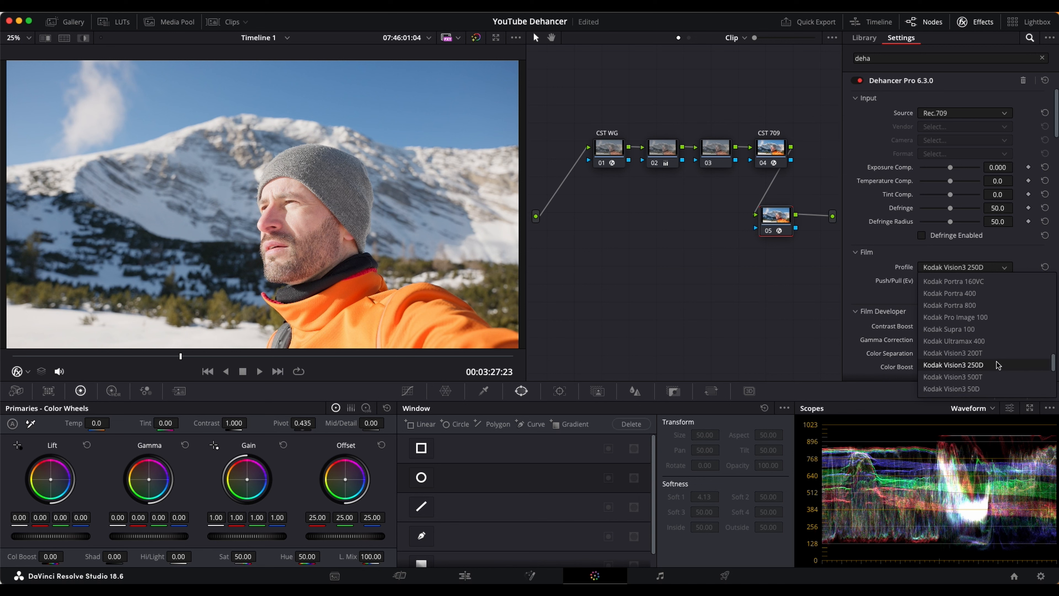
click(997, 365)
click(922, 294)
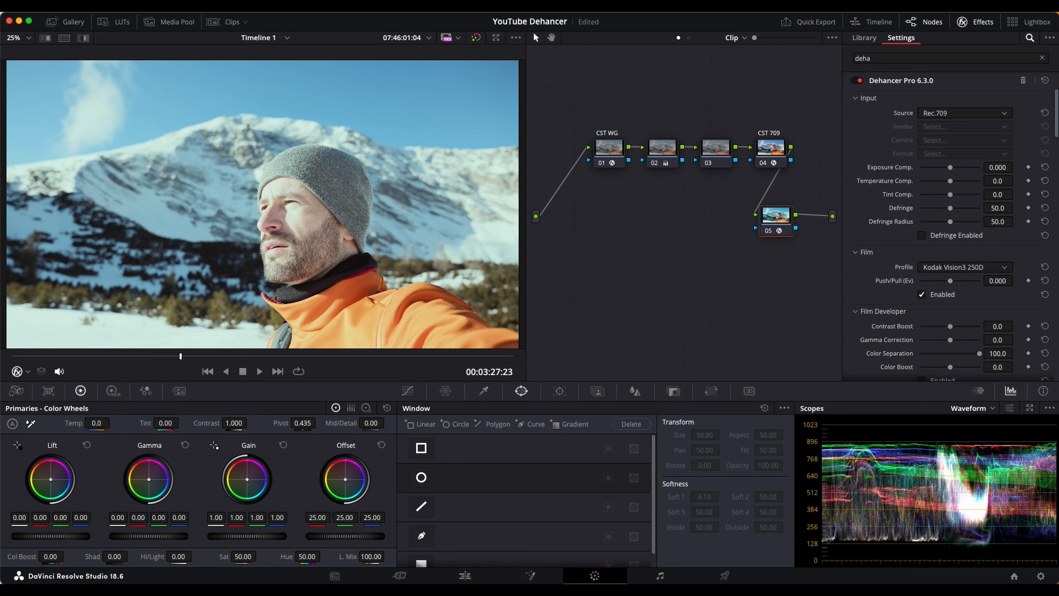
Step: Try input compensation with exposure -0.744, temperature 92.7 and tint 39.4, and reset all three to their defaults
drag(951, 168, 962, 196)
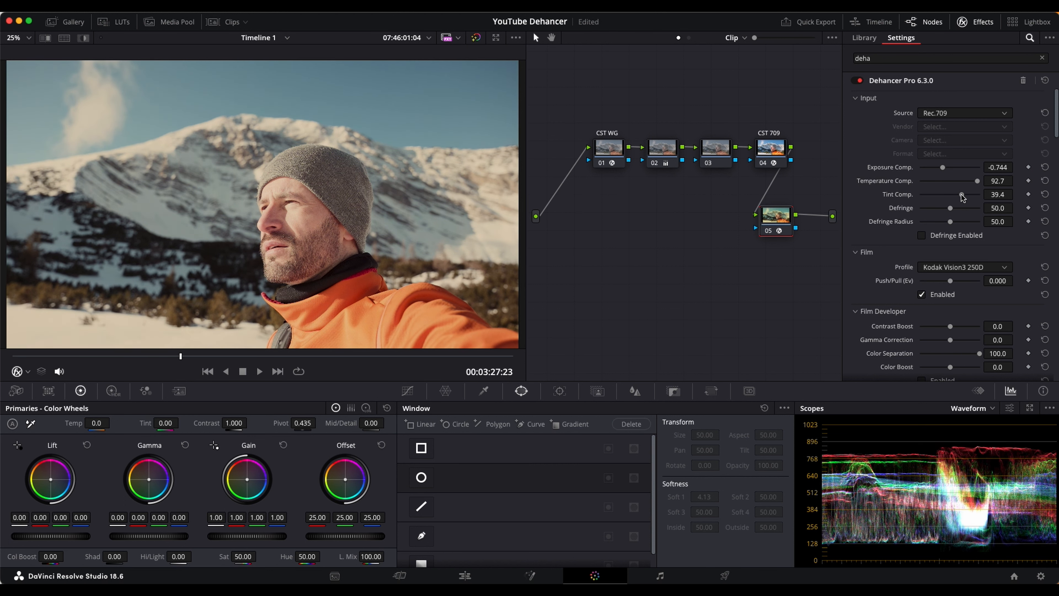
double_click(902, 186)
double_click(902, 192)
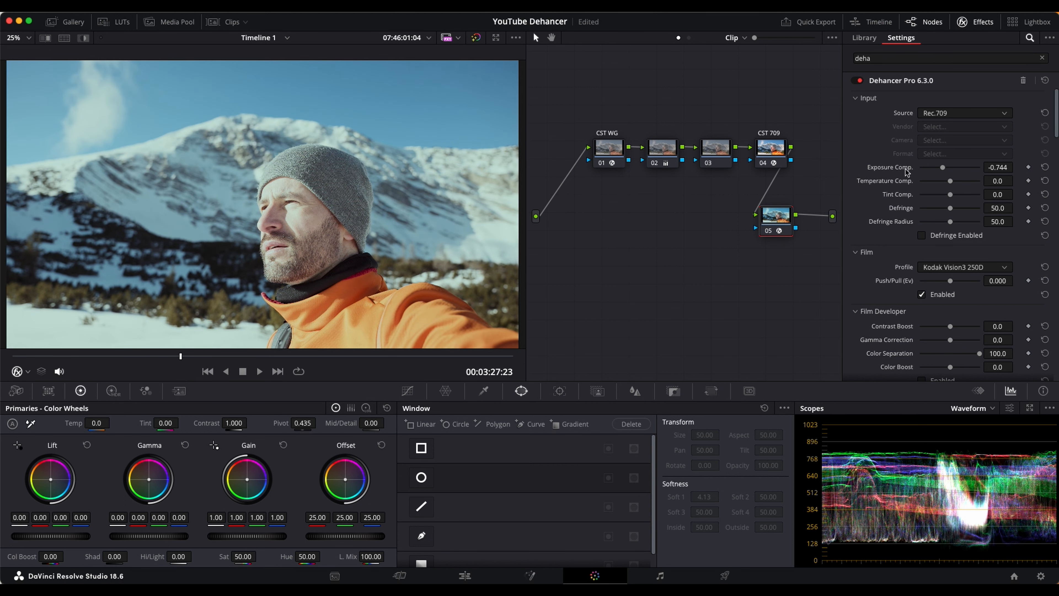
double_click(904, 168)
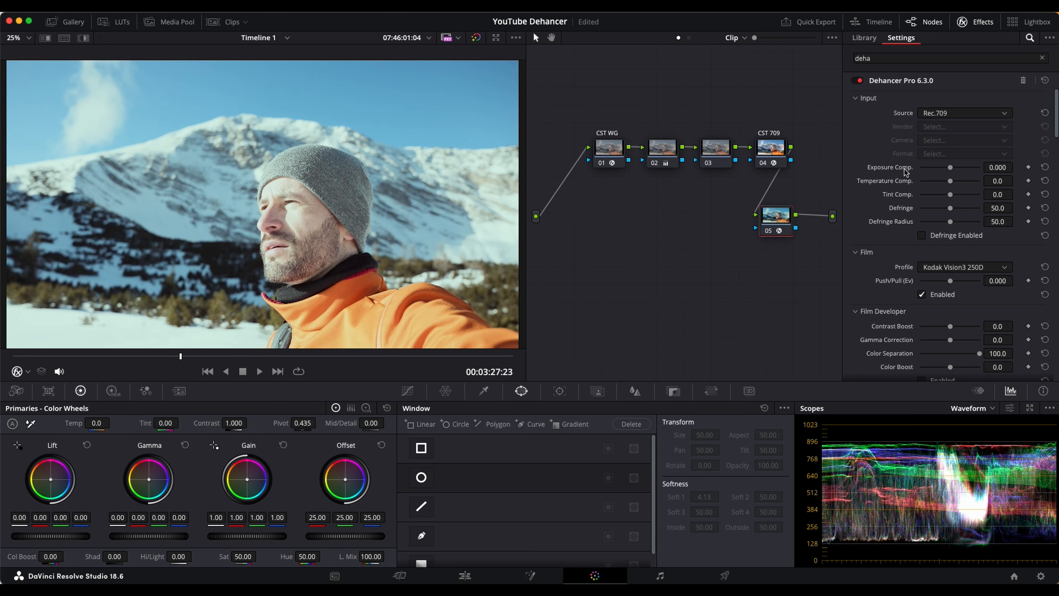
Step: Warm and slightly darken the image on node 02 with the Offset wheel, reaching about 26.20 red, 22.78 green and 20.33 blue
click(665, 150)
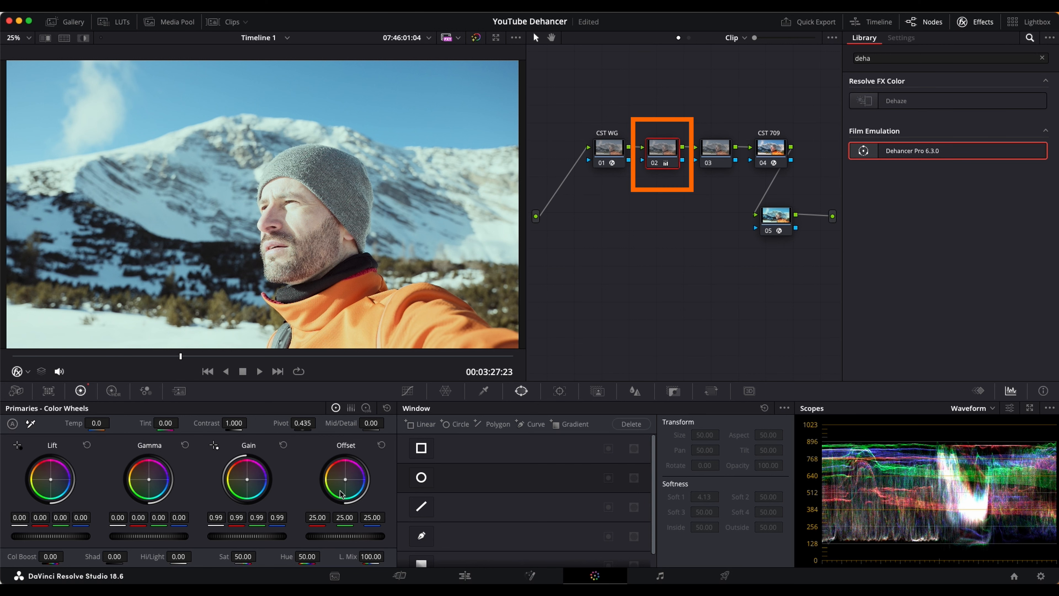
drag(347, 483, 342, 477)
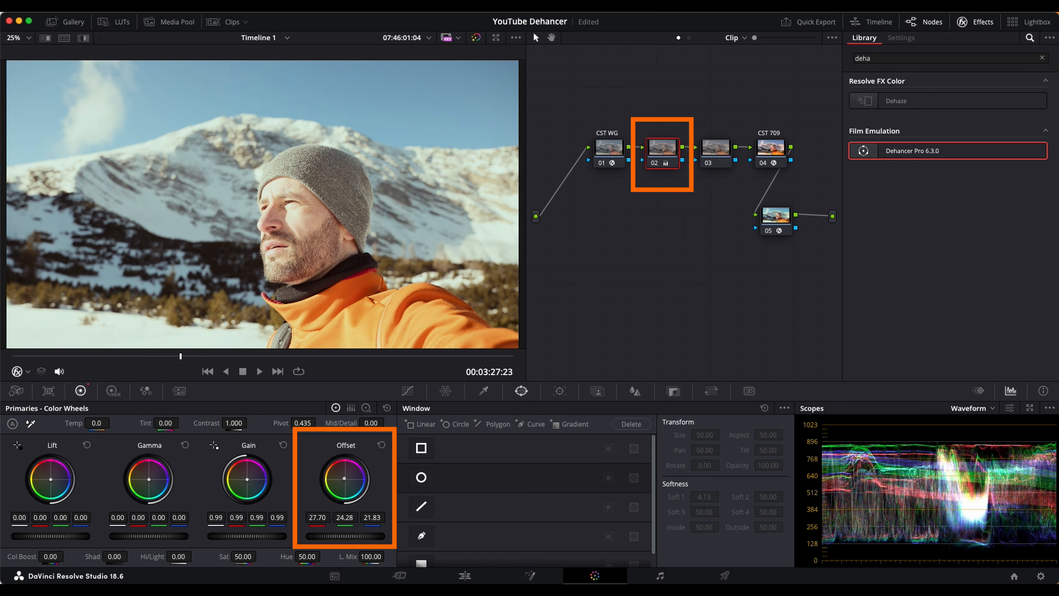
drag(346, 539, 330, 538)
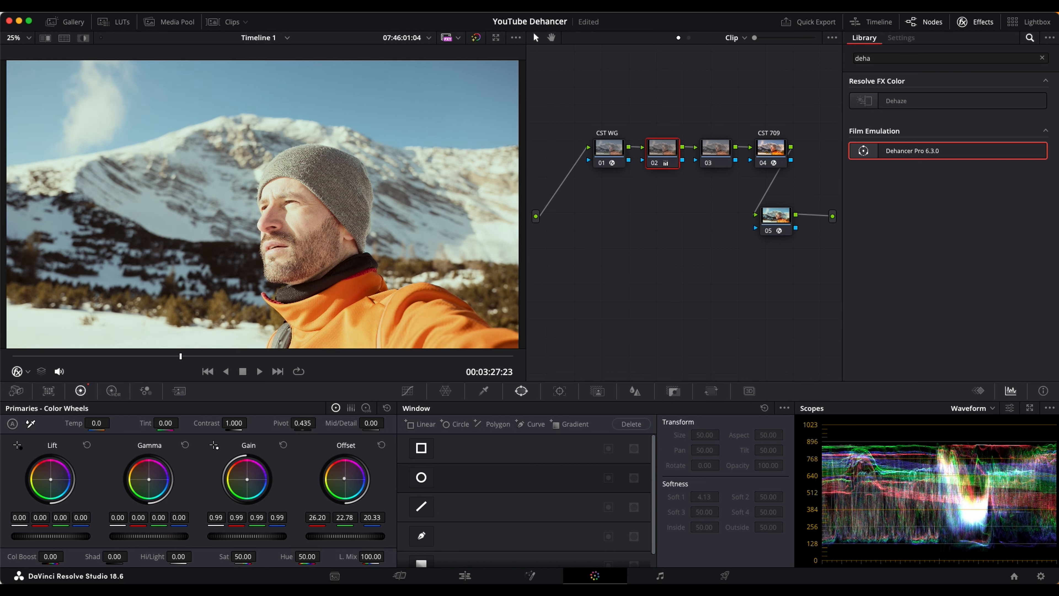
Step: Enable the Print group of Dehancer on node 05 and choose the Kodak 2383 Print Film profile
click(775, 216)
scroll(1056, 166, down, 10)
drag(1056, 166, 1056, 193)
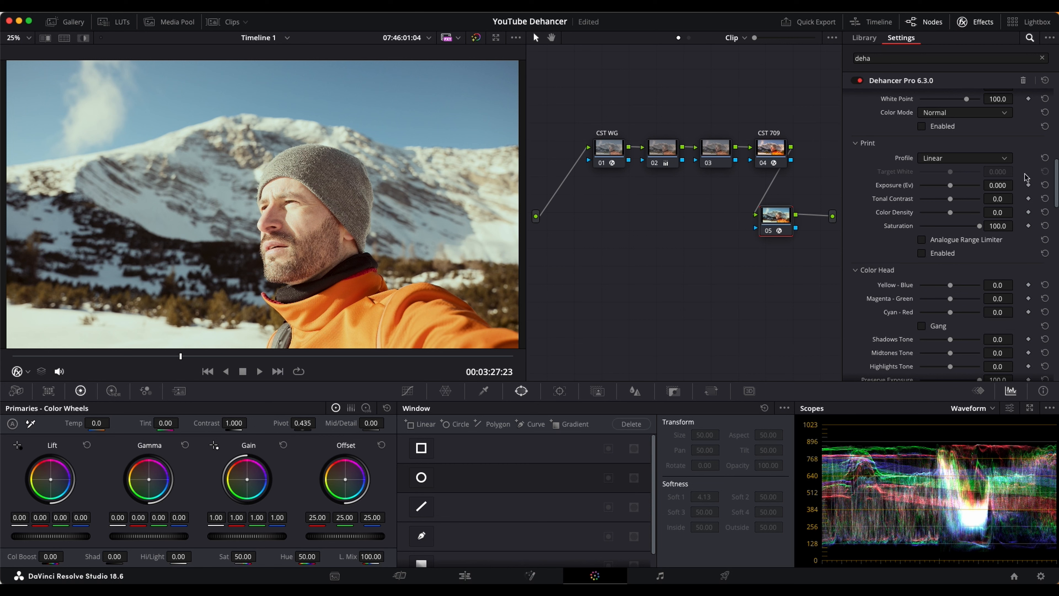
click(922, 253)
click(972, 162)
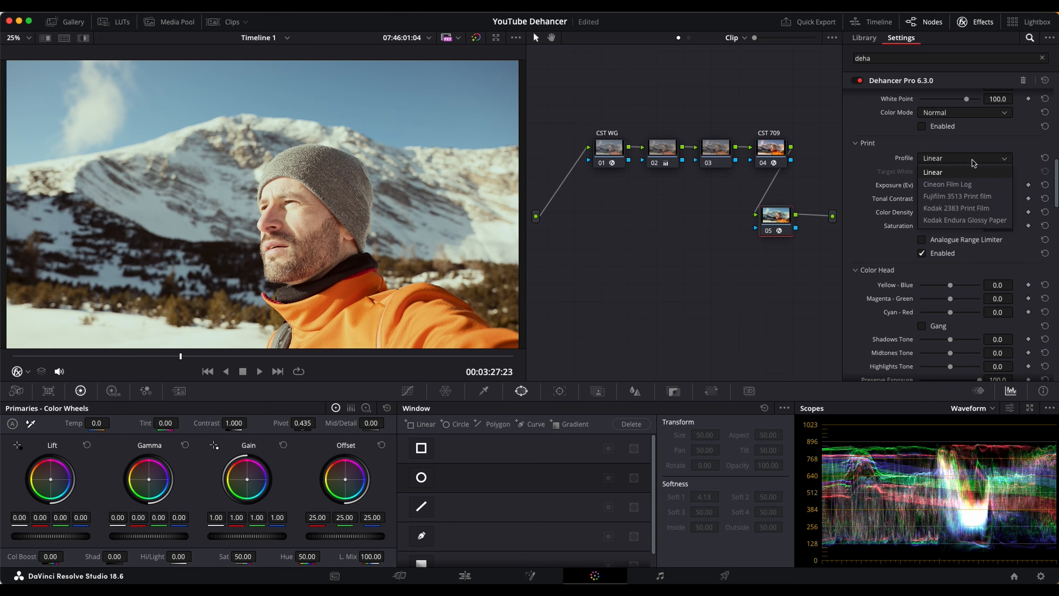
click(991, 210)
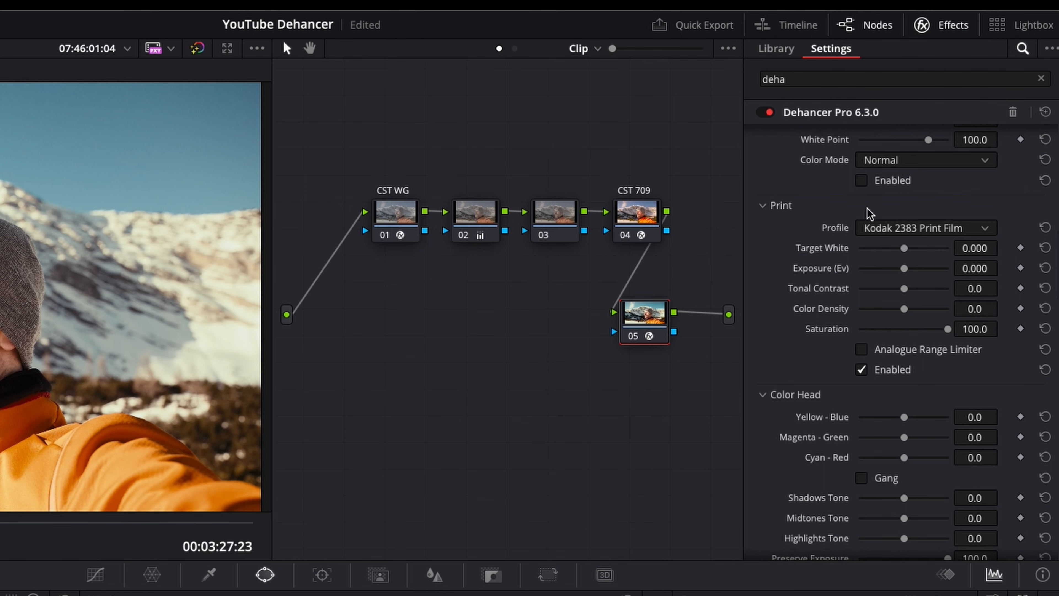
Step: Switch the print profile to Linear for comparison and return it to Kodak 2383 Print Film
click(888, 228)
click(883, 249)
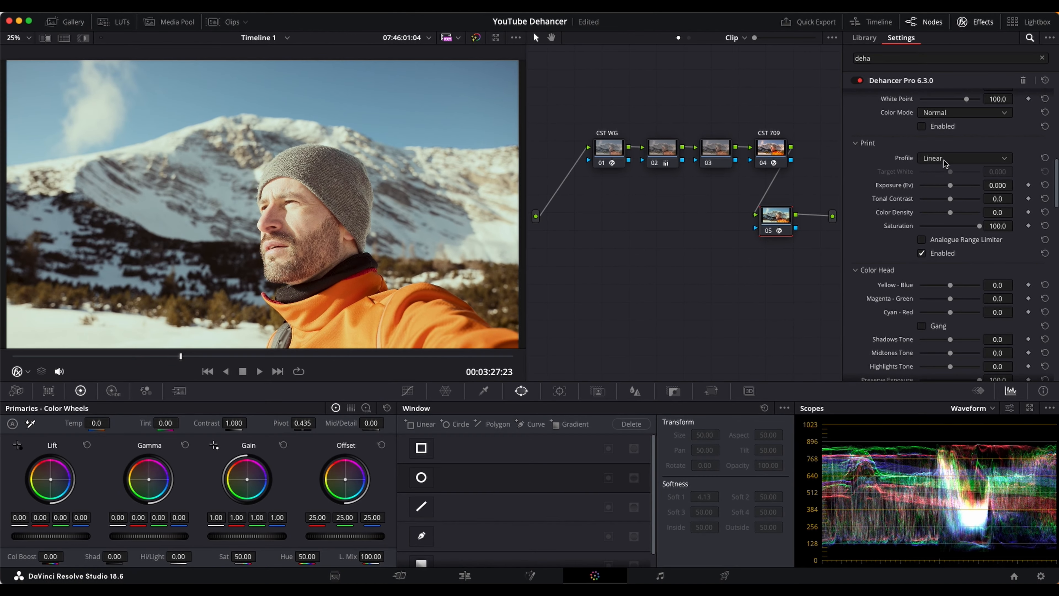
click(946, 161)
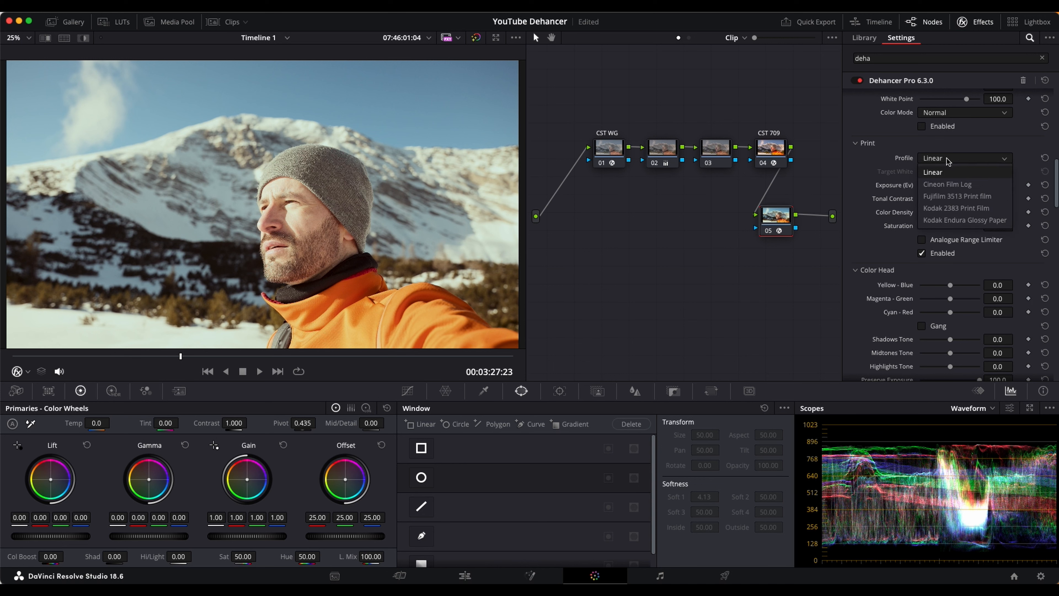
click(958, 208)
Step: Enable Film Developer, try adjusting its Contrast Boost and Color Boost, and reset both to 0.0
scroll(976, 209, up, 5)
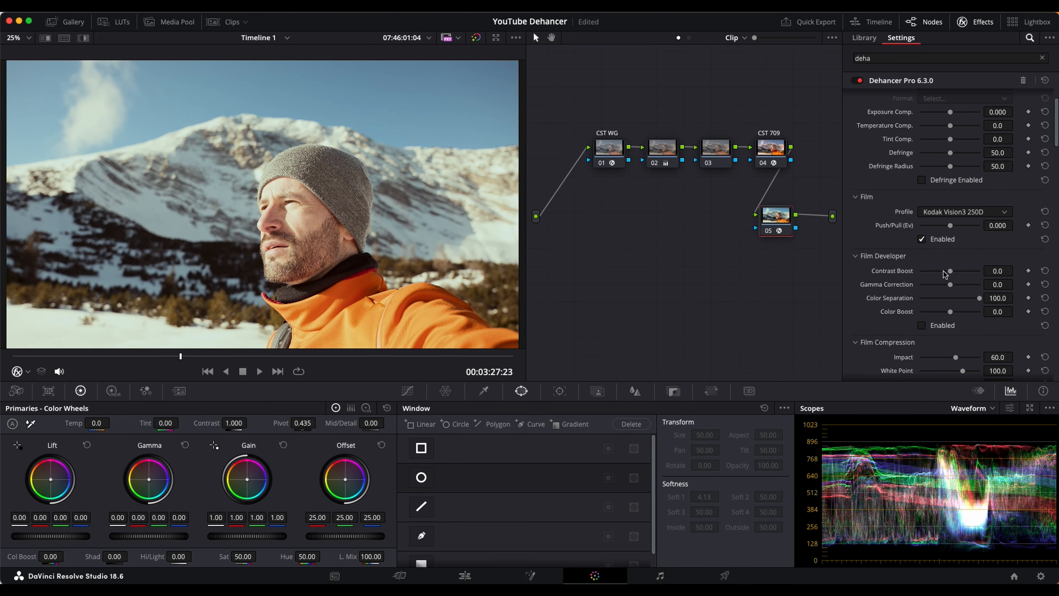
drag(950, 271, 951, 271)
double_click(899, 273)
drag(950, 311, 965, 314)
double_click(911, 313)
Step: Enable Film Compression at its default values, switching it off and on again to compare the highlights
scroll(978, 211, down, 6)
drag(1056, 202, 1056, 171)
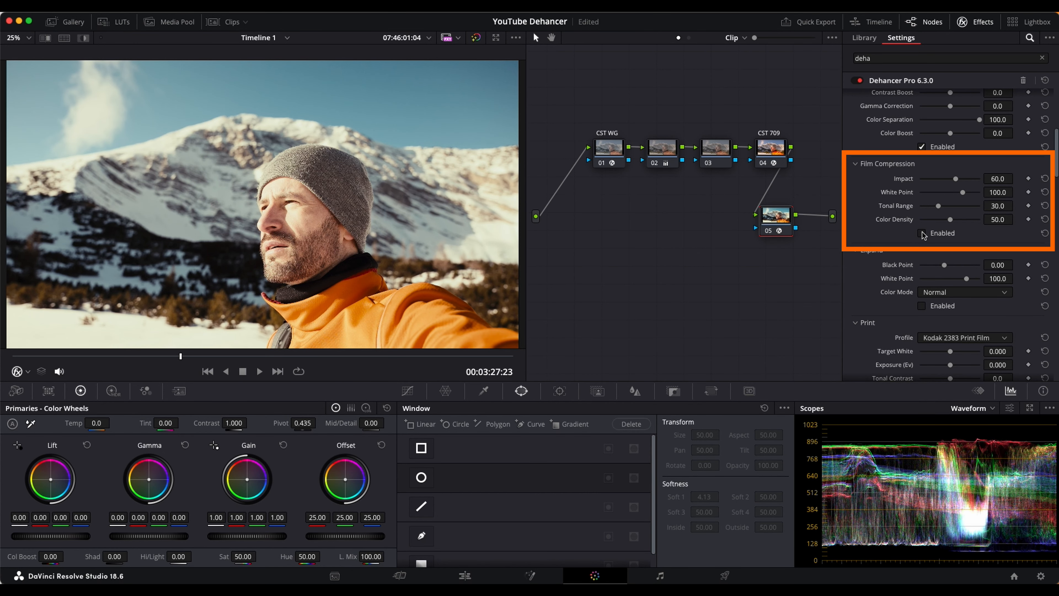
click(921, 233)
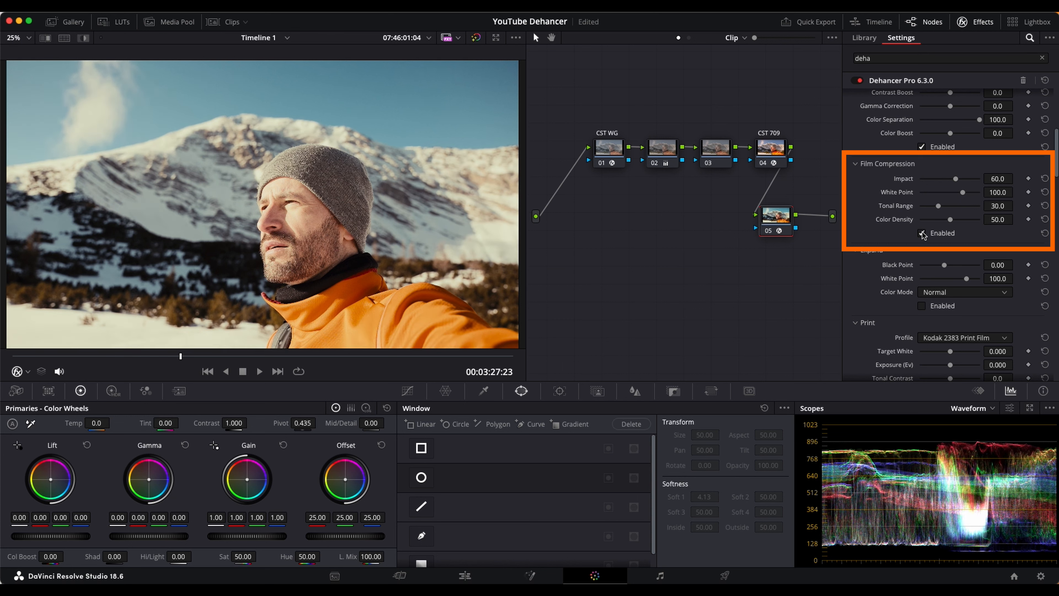
click(922, 234)
click(922, 234)
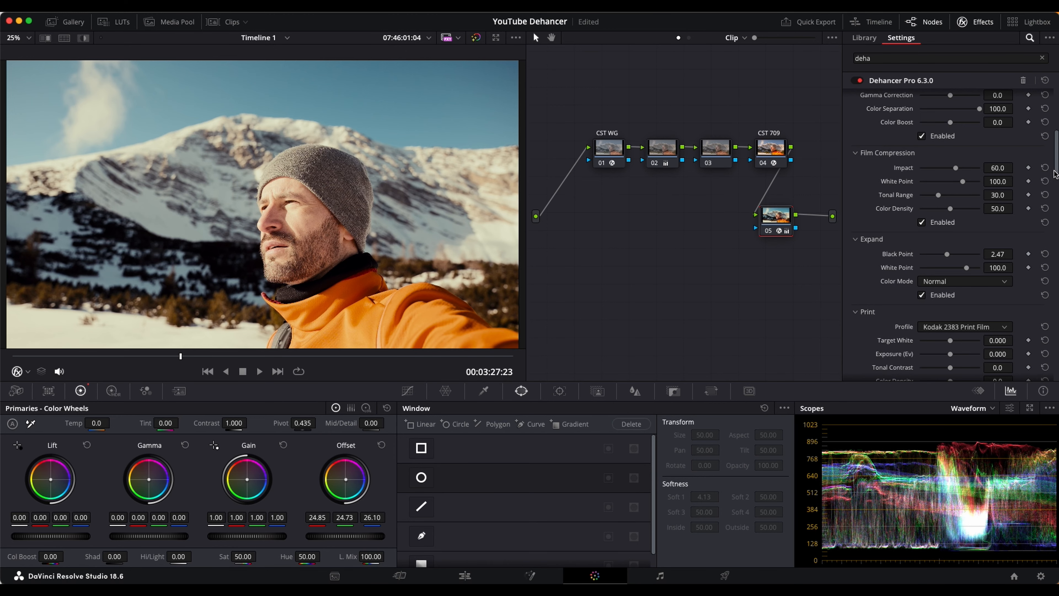
Step: Enable Film Grain and lower Amount to 0.0, Shadows to about 12.9, Midtones to 31.2 and Highlights to 17.5
drag(1056, 175, 1056, 248)
click(921, 311)
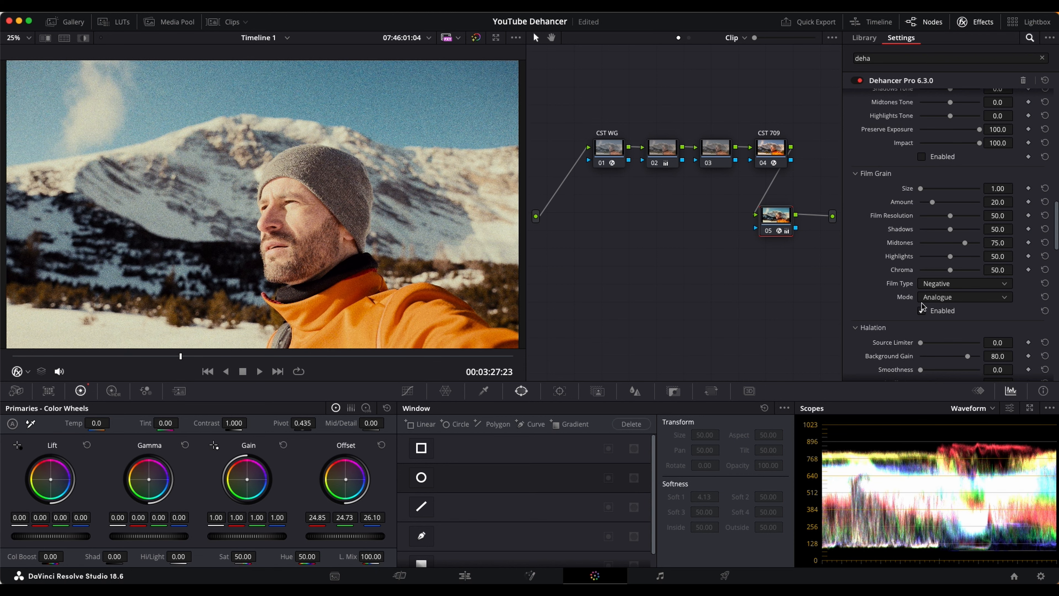
drag(932, 202, 931, 258)
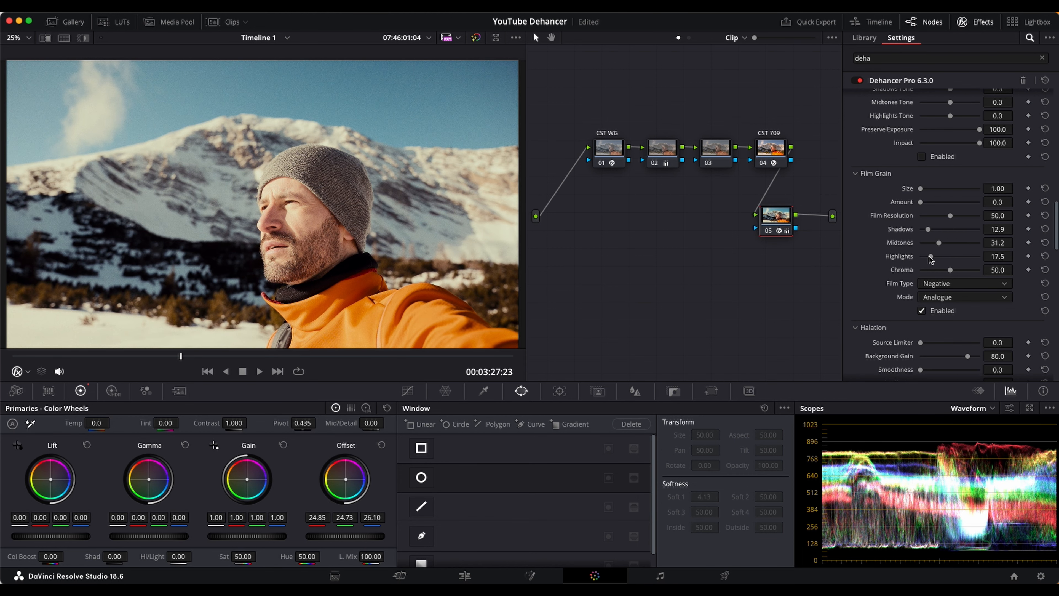